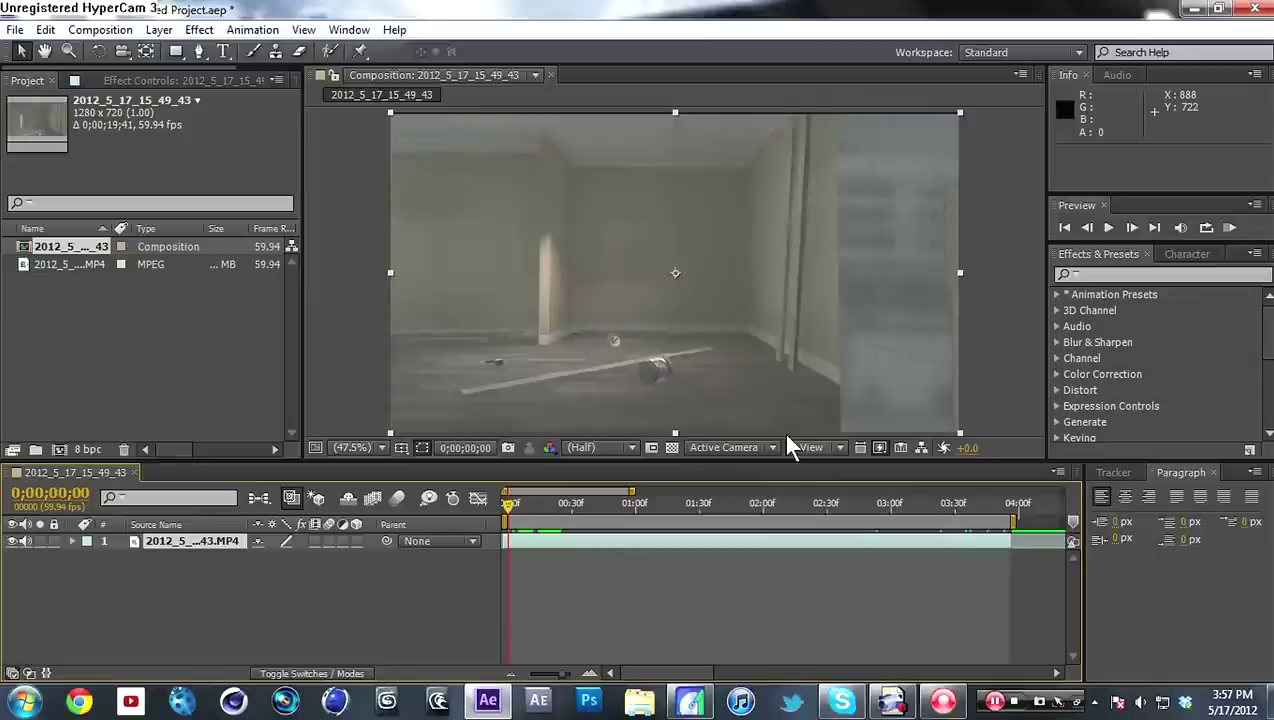
Step: Apply the 3D Camera Tracker to the hallway footage layer with Track Camera
right_click(188, 550)
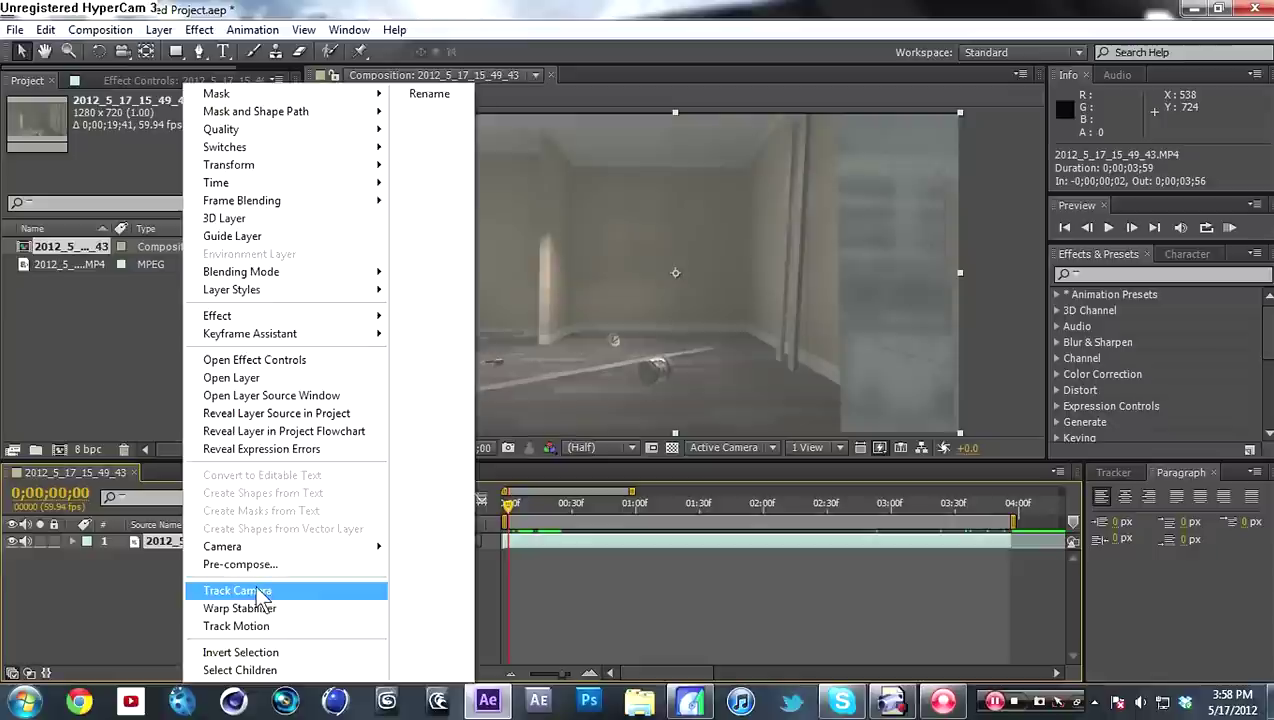
left_click(240, 591)
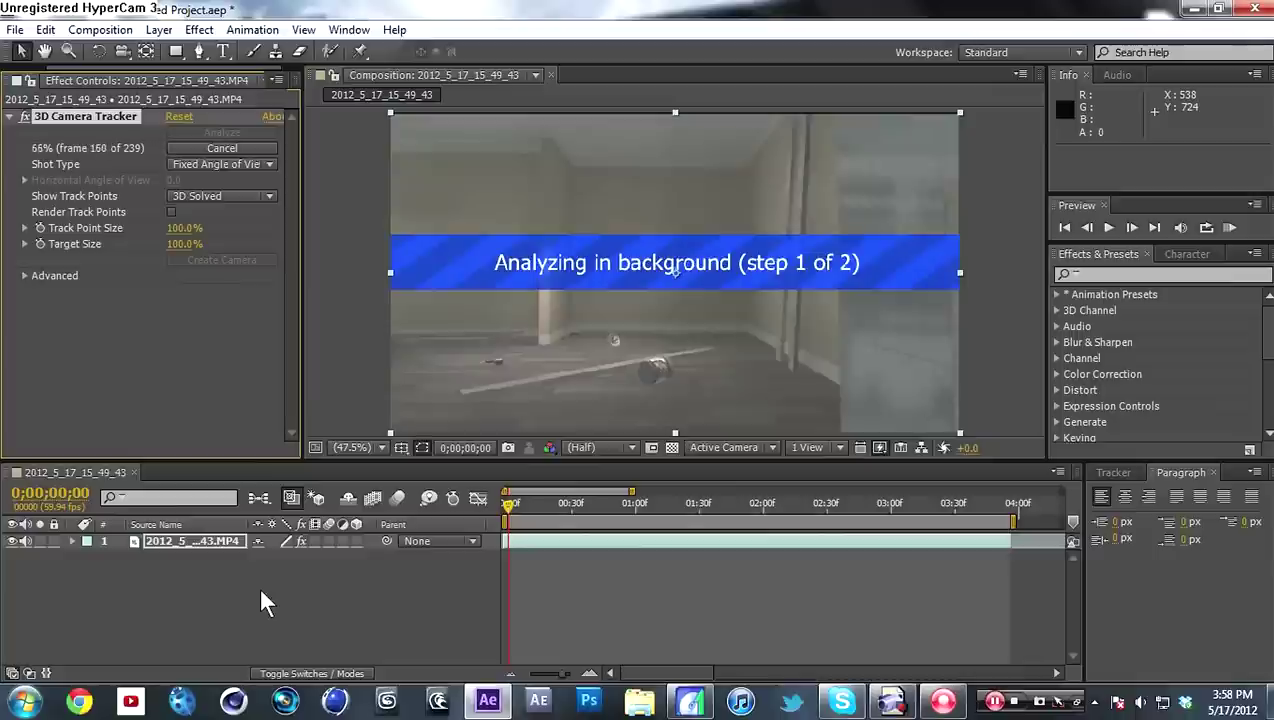
Step: Scrub through the footage while the solve runs and set Track Point Size to 103%
left_click_drag(508, 503, 647, 508)
left_click_drag(739, 510, 814, 528)
mouse_move(178, 231)
left_mouse_down()
mouse_move(495, 236)
mouse_move(177, 243)
mouse_move(192, 237)
left_mouse_up()
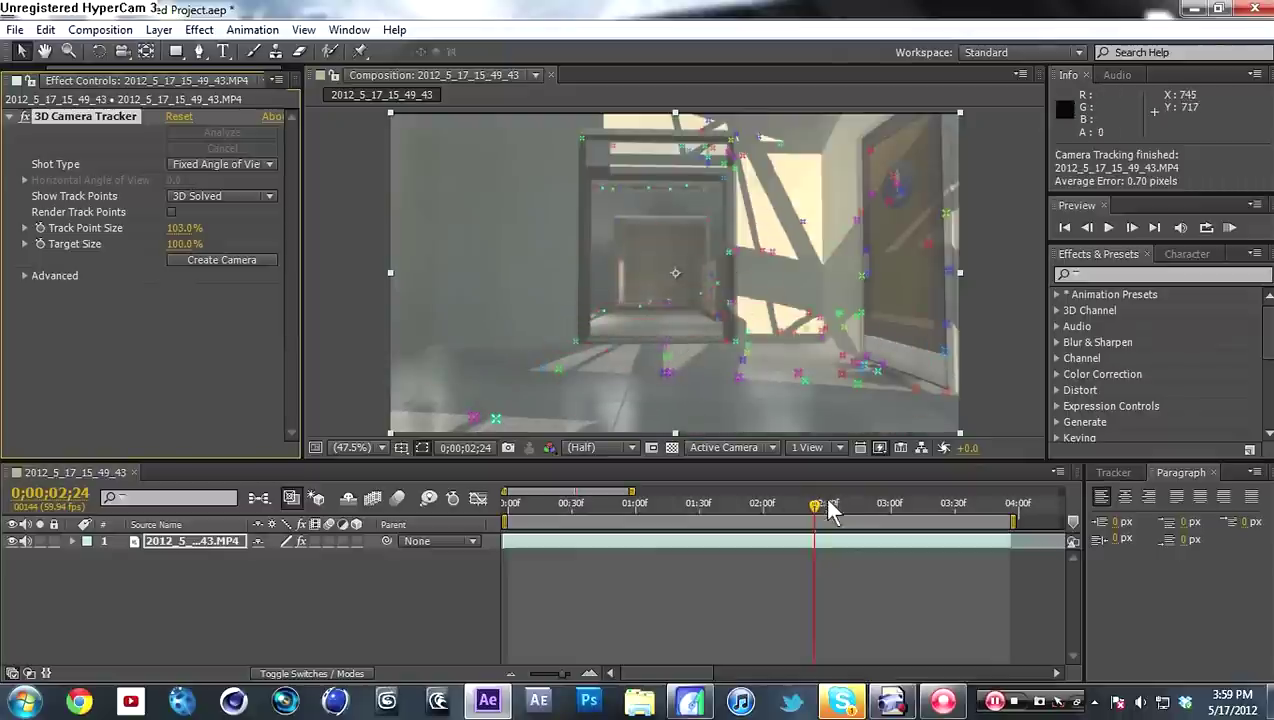
Step: Lasso a group of hallway floor track points as the target, redoing the selection once
left_click_drag(820, 506, 795, 500)
mouse_move(677, 385)
left_mouse_down()
mouse_move(660, 372)
mouse_move(506, 378)
mouse_move(490, 433)
mouse_move(655, 462)
mouse_move(760, 455)
mouse_move(839, 398)
mouse_move(828, 338)
mouse_move(745, 328)
mouse_move(643, 356)
mouse_move(563, 353)
mouse_move(526, 381)
mouse_move(598, 385)
left_mouse_up()
left_click_drag(712, 366, 663, 350)
right_click(668, 352)
left_click(650, 340)
left_click(547, 364)
mouse_move(690, 425)
left_mouse_down()
mouse_move(816, 384)
mouse_move(718, 352)
mouse_move(575, 350)
mouse_move(545, 372)
left_mouse_up()
Step: Create a 3D text layer and tracker camera on the floor target, then deselect the points
right_click(665, 358)
left_click(726, 366)
left_click(866, 338)
Step: Slide the 3D Text layer left along its X axis on the floor
left_click(158, 541)
left_click_drag(679, 343, 508, 355)
key("Return")
key("Return")
Step: Rotate the Text layer to about 92° on X and reduce its font size in the Character panel
key("r")
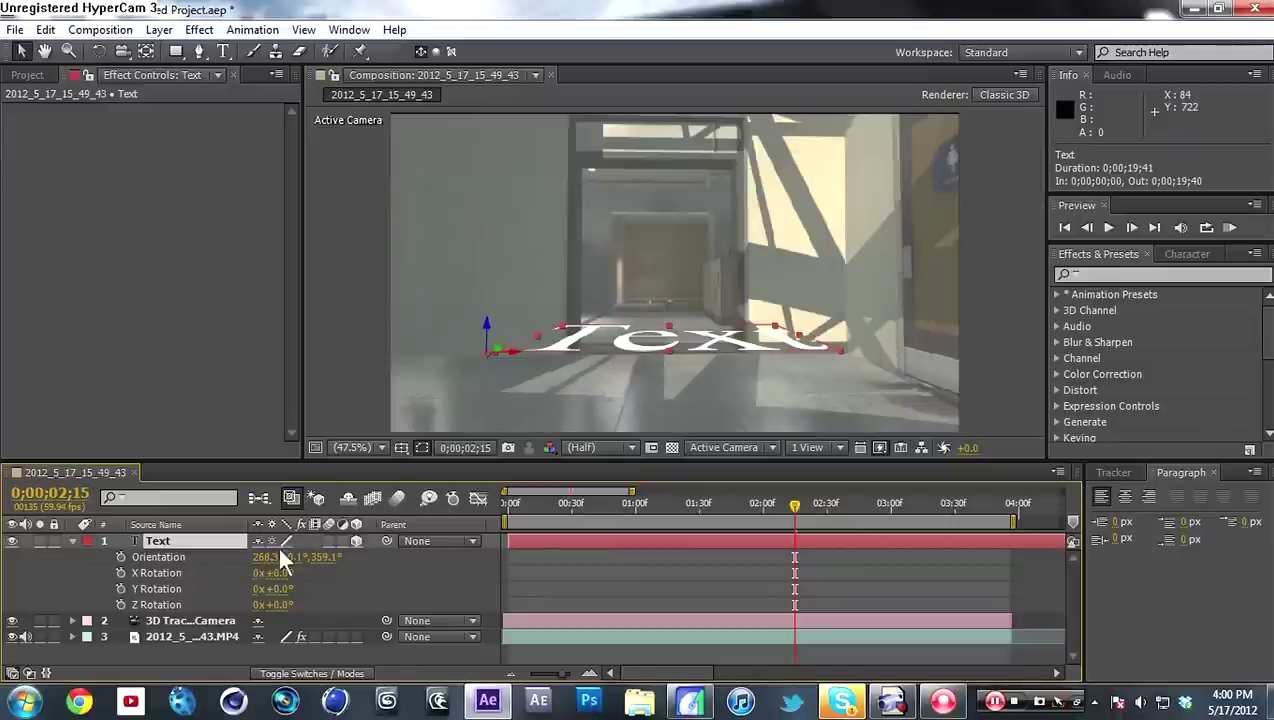
left_click_drag(272, 573, 360, 566)
left_click(1193, 254)
mouse_move(1088, 328)
left_mouse_down()
mouse_move(1100, 328)
mouse_move(1087, 328)
left_mouse_up()
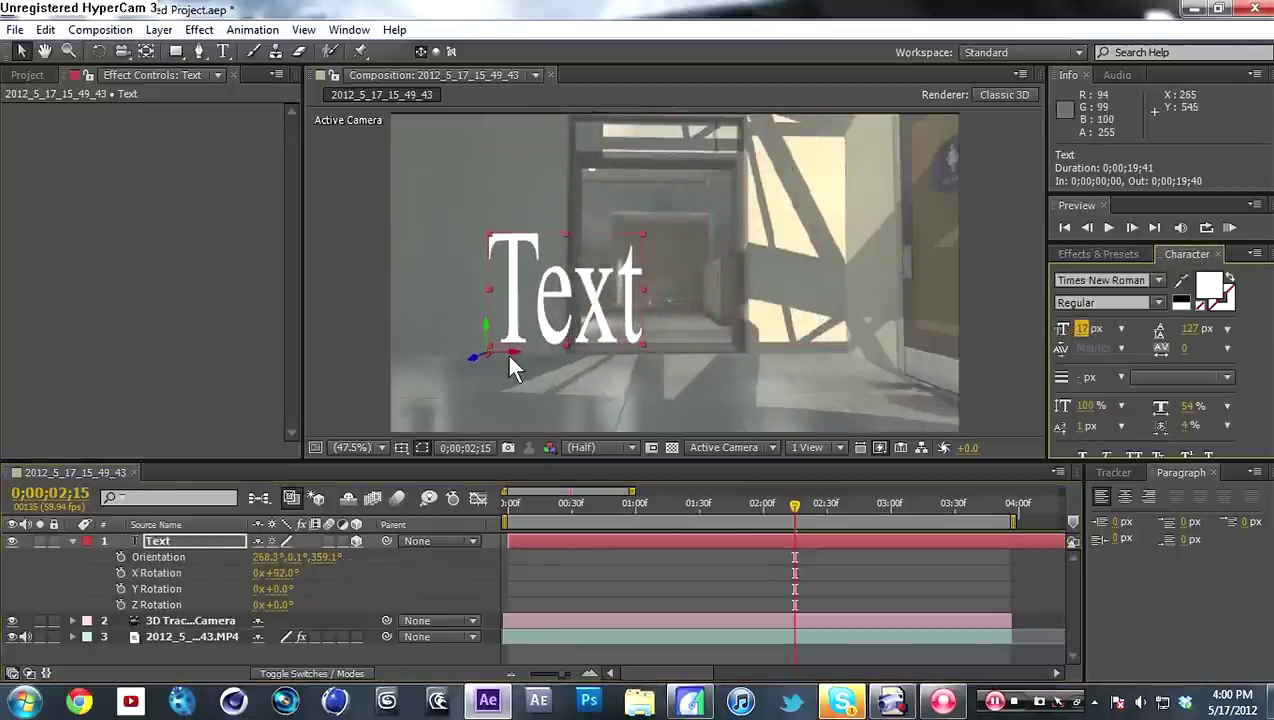
mouse_move(507, 351)
left_mouse_down()
mouse_move(546, 361)
mouse_move(520, 365)
mouse_move(507, 350)
left_mouse_up()
left_click(45, 29)
Step: Undo the footage shift, move the text right toward the doorway, and return to 0;00;00;00
left_click(63, 55)
left_click(160, 540)
left_click_drag(510, 357, 590, 357)
left_click_drag(795, 506, 768, 480)
Step: Set the text layer's font to Transformers in the Character panel
double_click(583, 277)
right_click(585, 280)
left_click(1157, 279)
left_click(1157, 280)
left_click(1105, 381)
Step: Replace 'TEXT' with 'BOW' and check the result at an earlier frame
left_click(466, 220)
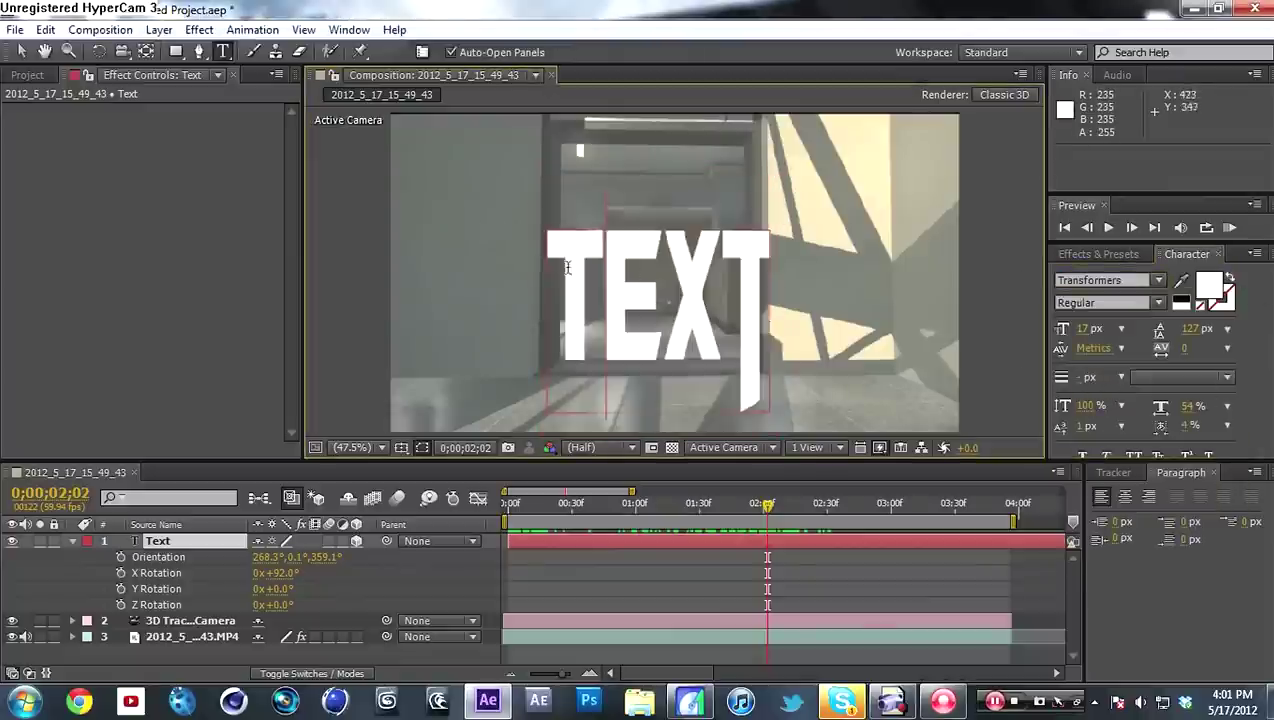
left_click_drag(543, 262, 762, 265)
type("BOW")
left_click(1090, 172)
mouse_move(745, 505)
left_mouse_down()
mouse_move(462, 487)
mouse_move(577, 496)
mouse_move(1002, 478)
mouse_move(497, 516)
mouse_move(728, 519)
mouse_move(898, 501)
mouse_move(756, 505)
mouse_move(754, 516)
left_mouse_up()
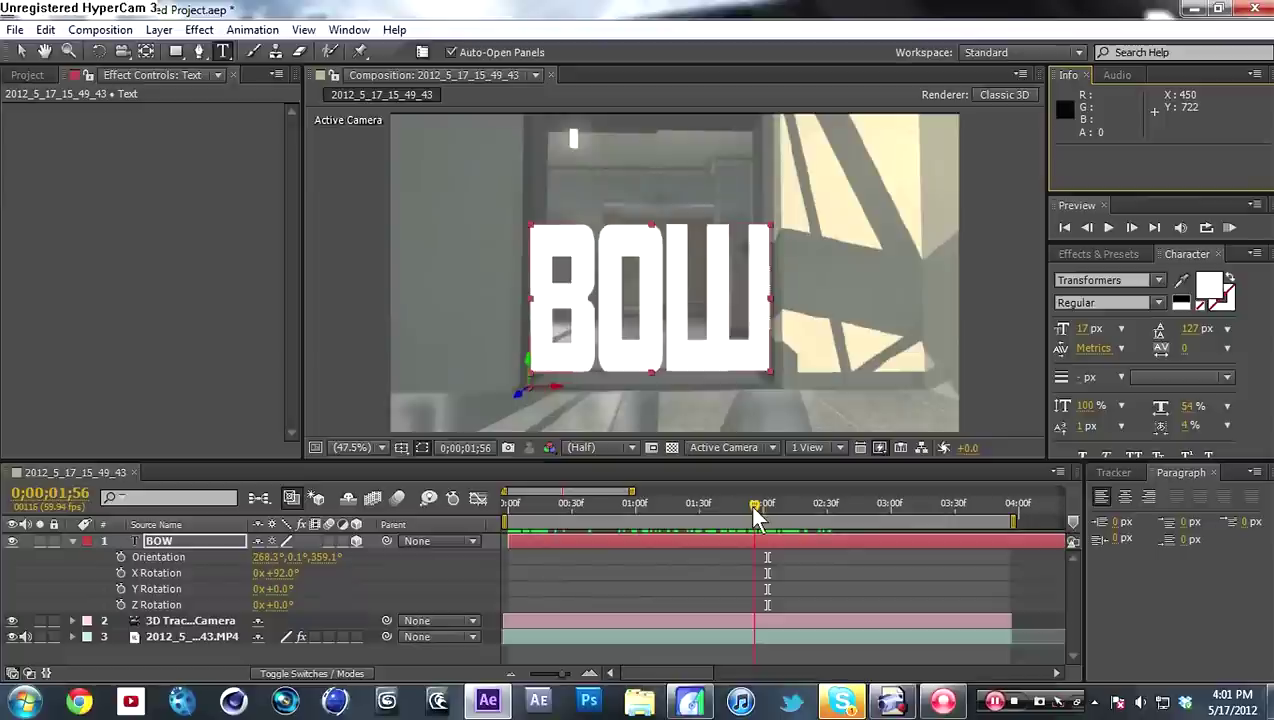